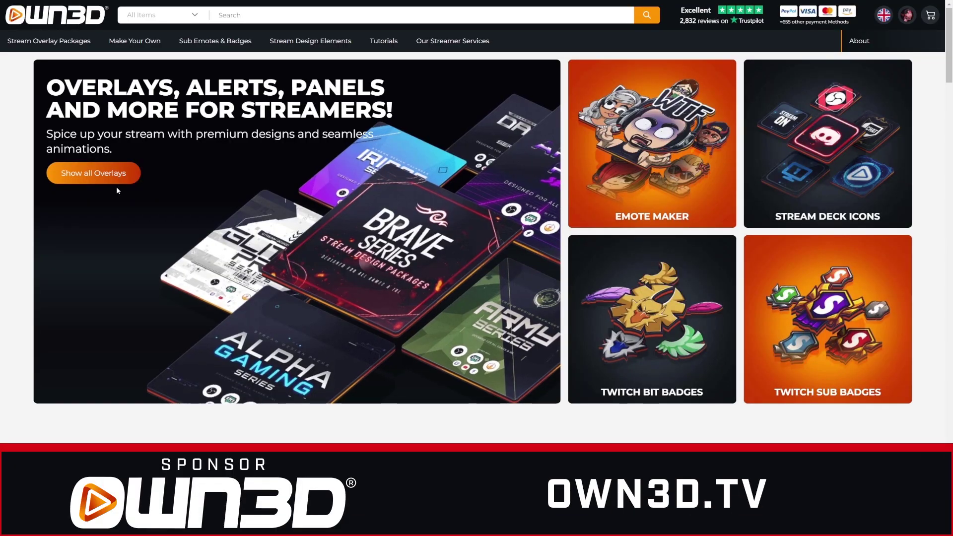
Browse all stream overlay packages and the Twitch sub badges in the store, and open the Inspire overlay package.
left_click(94, 173)
scroll(341, 221, "down", 6)
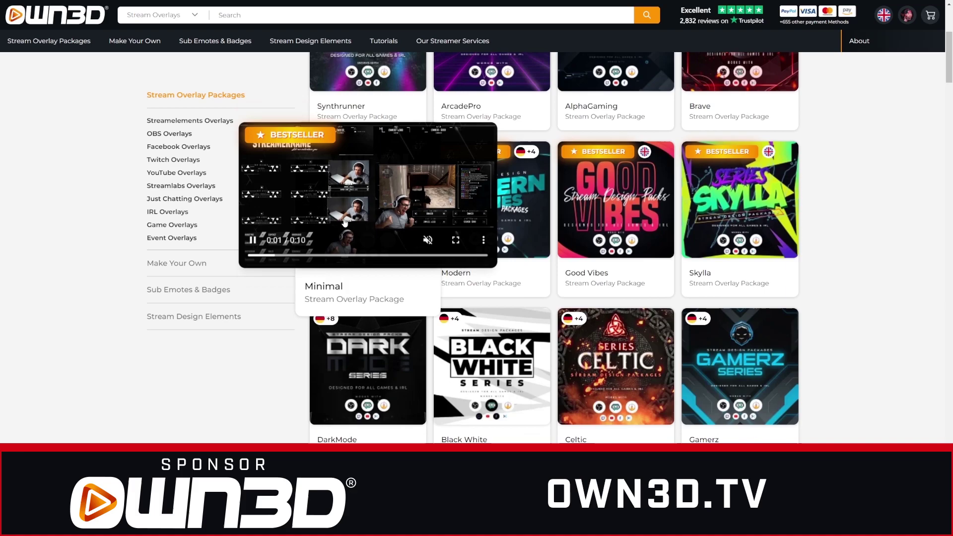
scroll(341, 222, "down", 5)
scroll(341, 222, "down", 4)
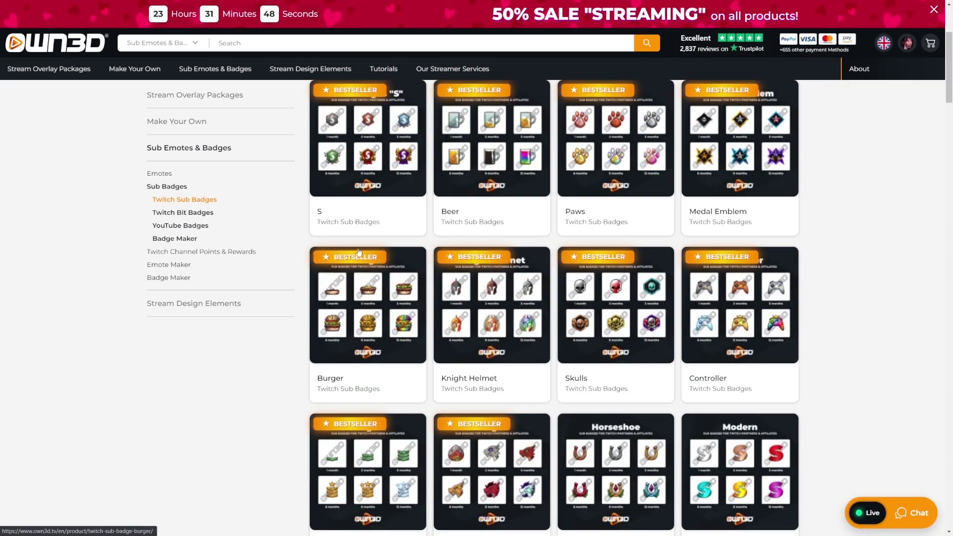
scroll(598, 265, "down", 6)
scroll(598, 265, "down", 3)
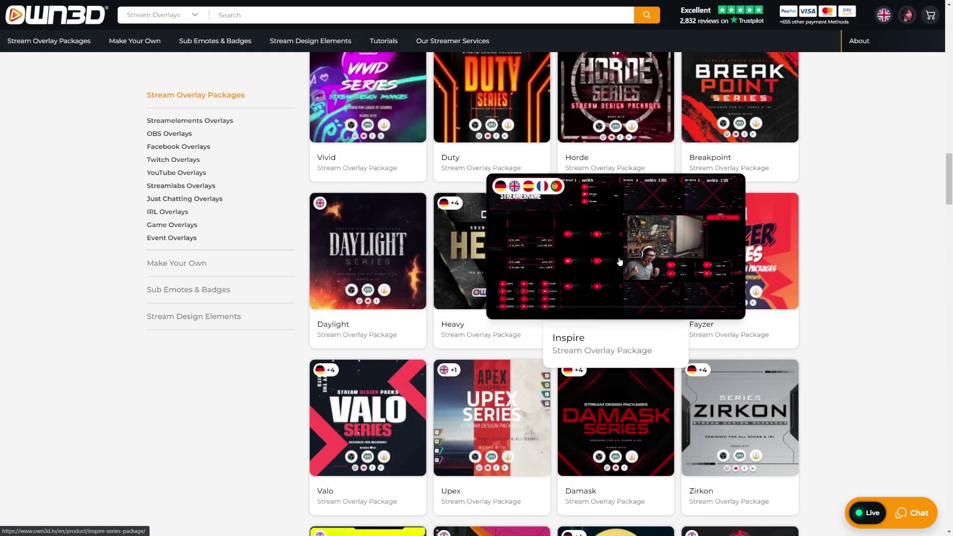
left_click(619, 261)
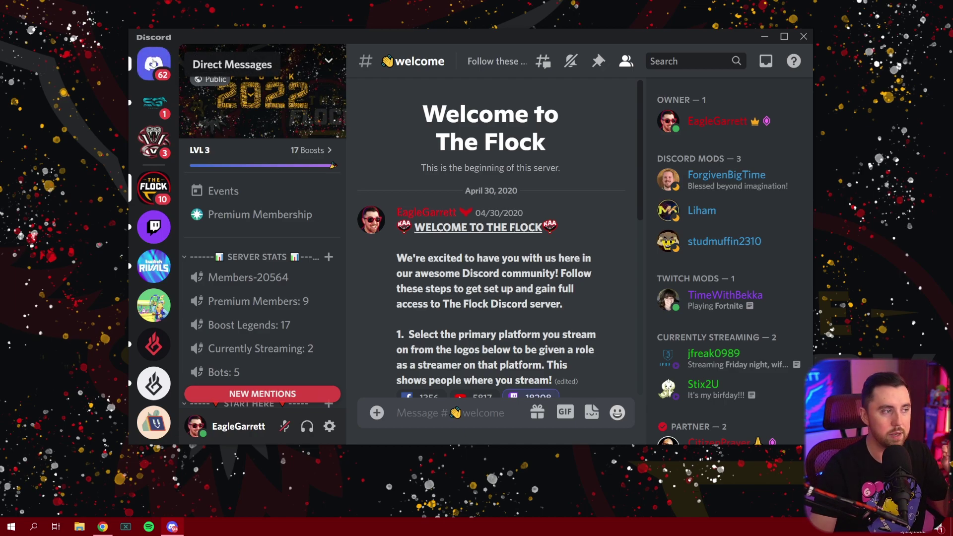
In Discord, open the message requests among the direct messages and preview the request containing a sticker.
left_click(153, 63)
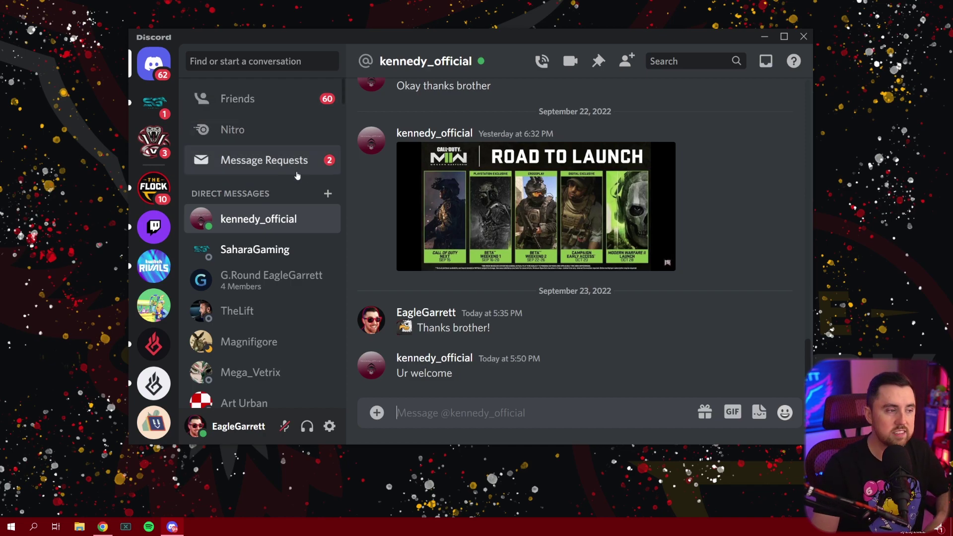
left_click(284, 163)
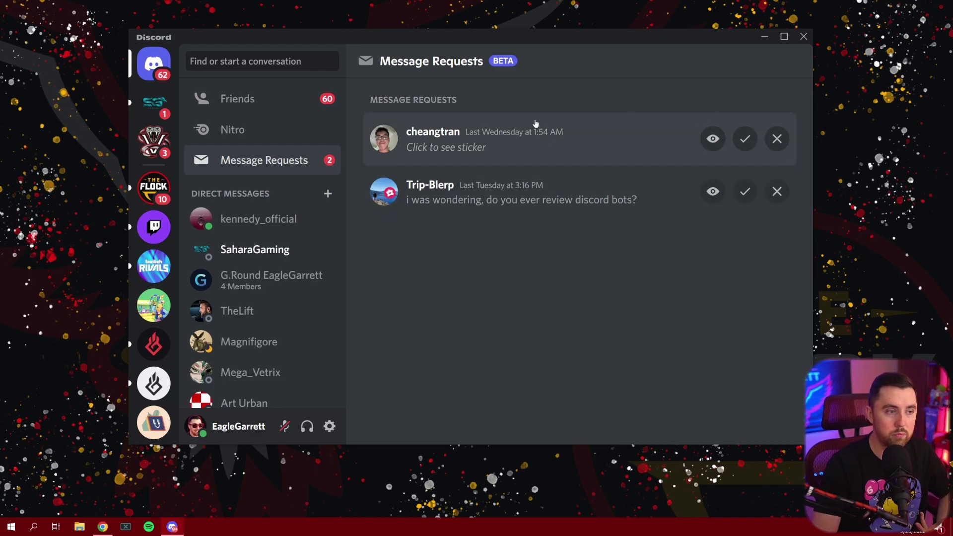
left_click(712, 139)
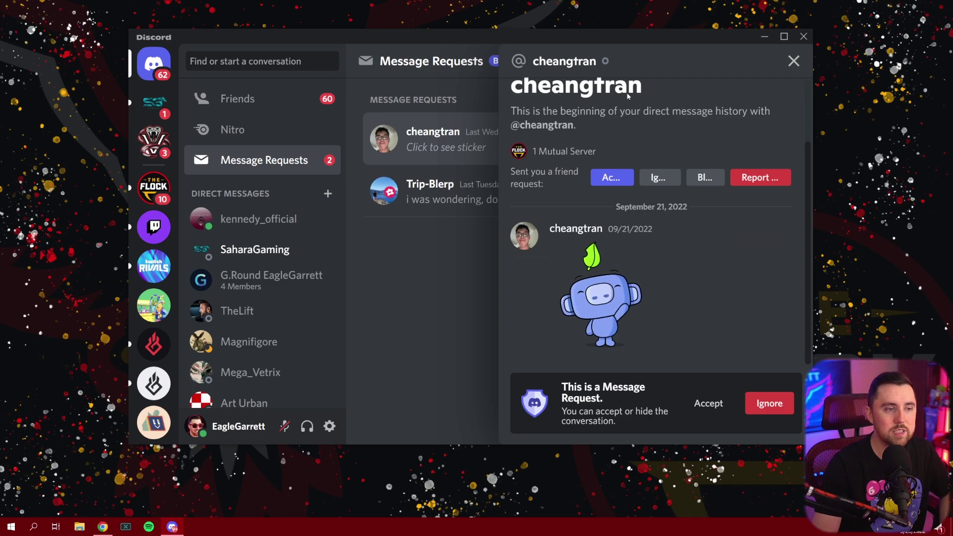
left_click(793, 61)
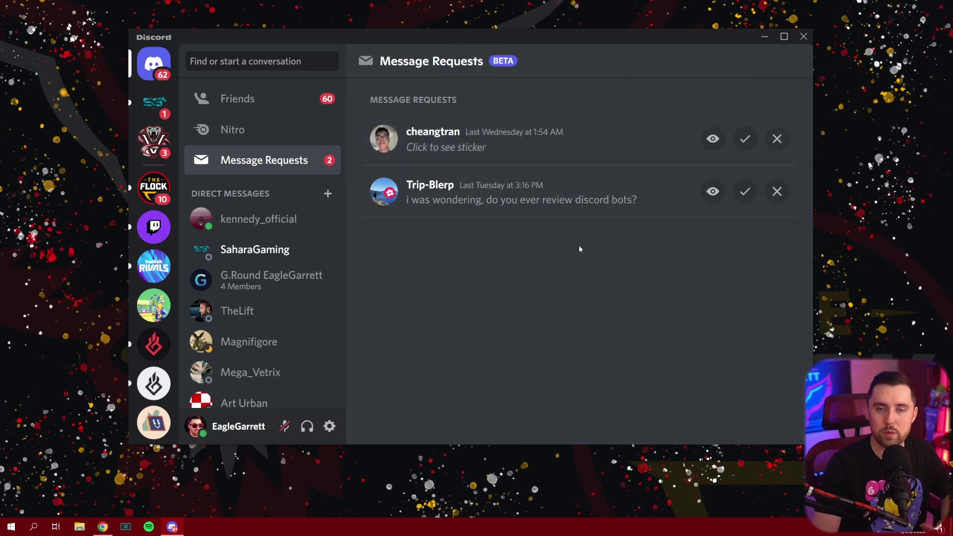
Ignore the message request containing the sticker and accept the one asking about Discord bot reviews.
left_click(776, 139)
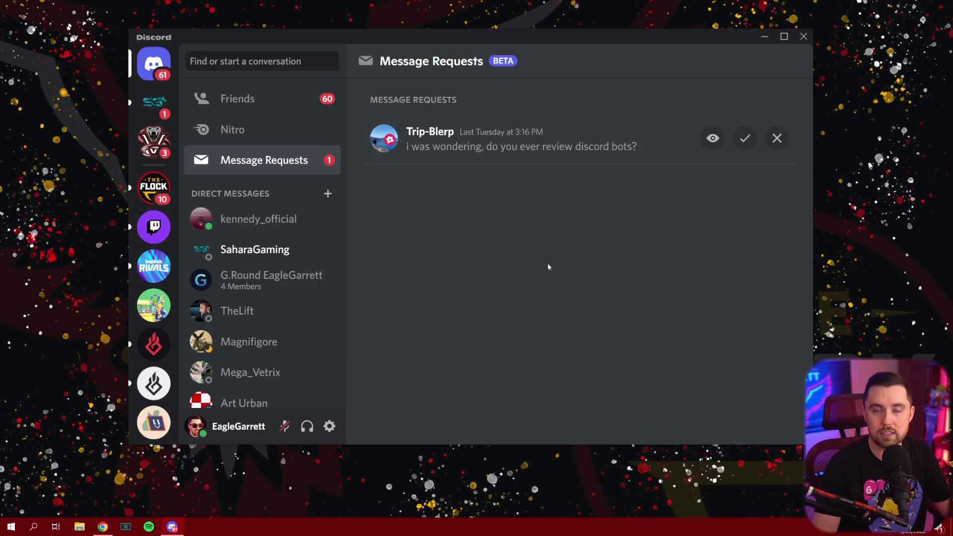
left_click(744, 139)
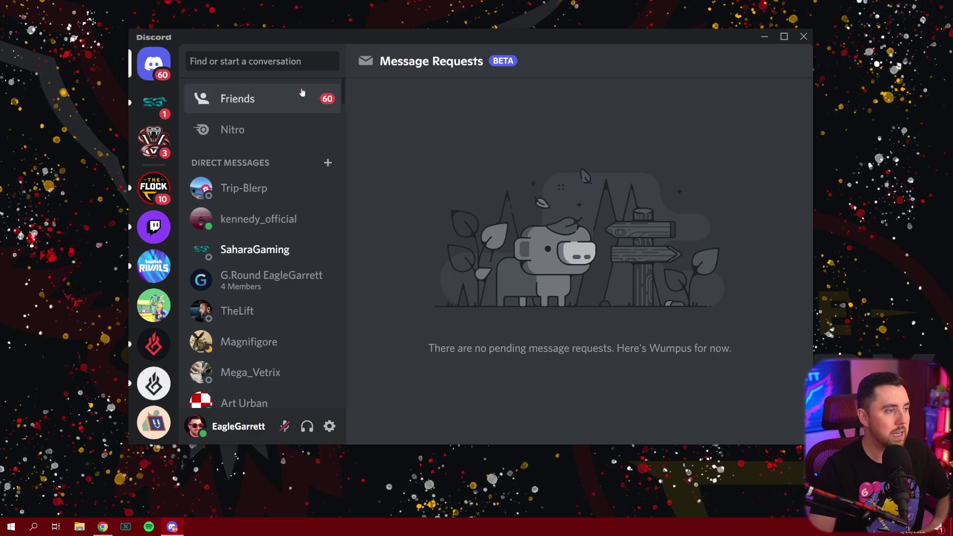
Review The Flock server's privacy settings for direct messages and message requests, and close them without changes.
left_click(151, 186)
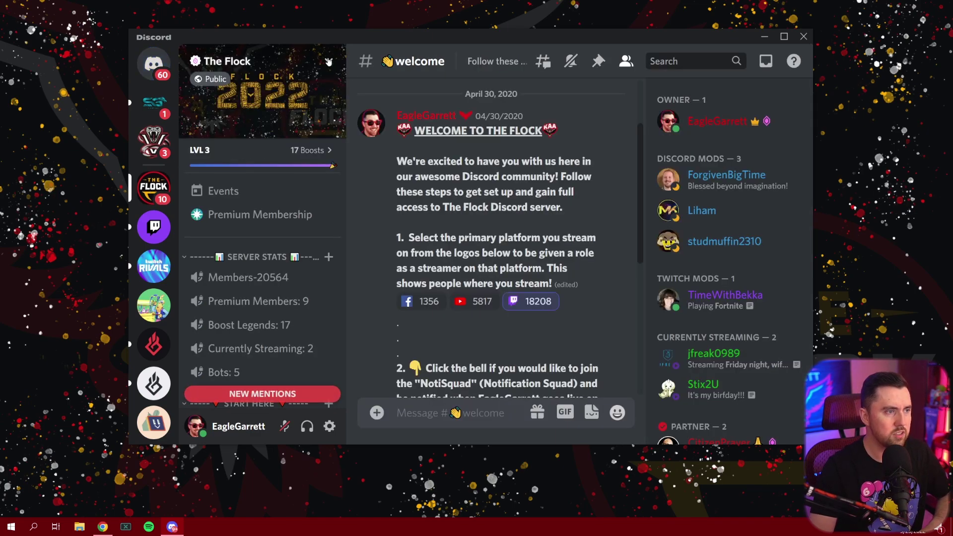
left_click(302, 69)
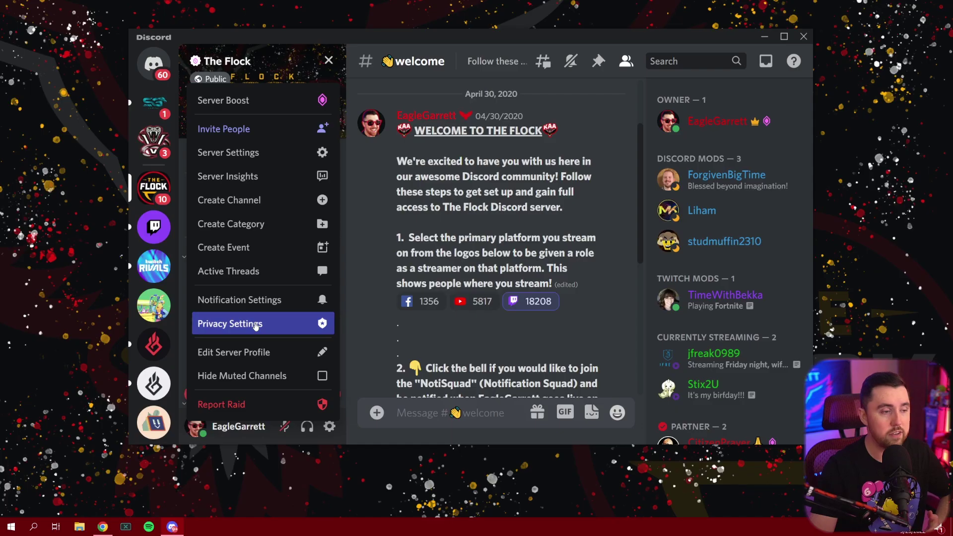
left_click(346, 226)
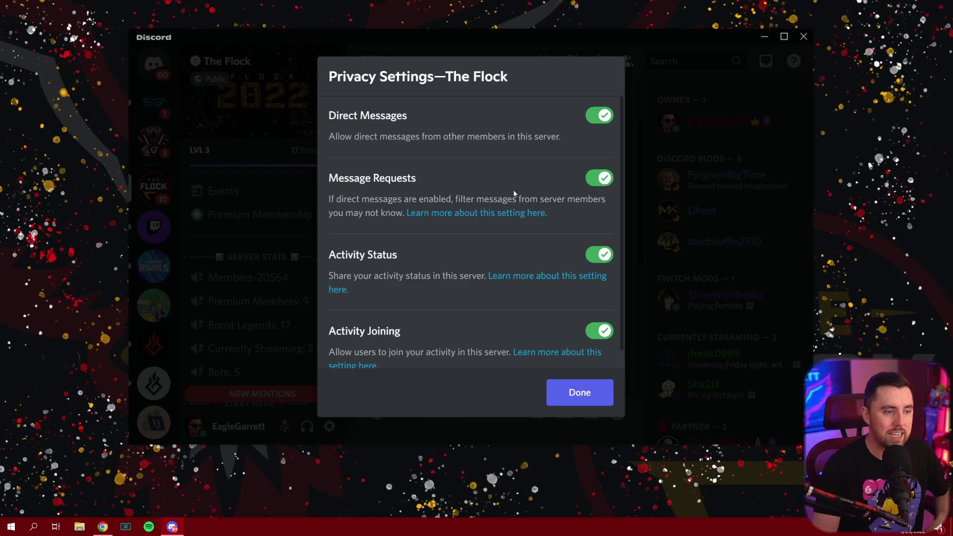
left_click(584, 395)
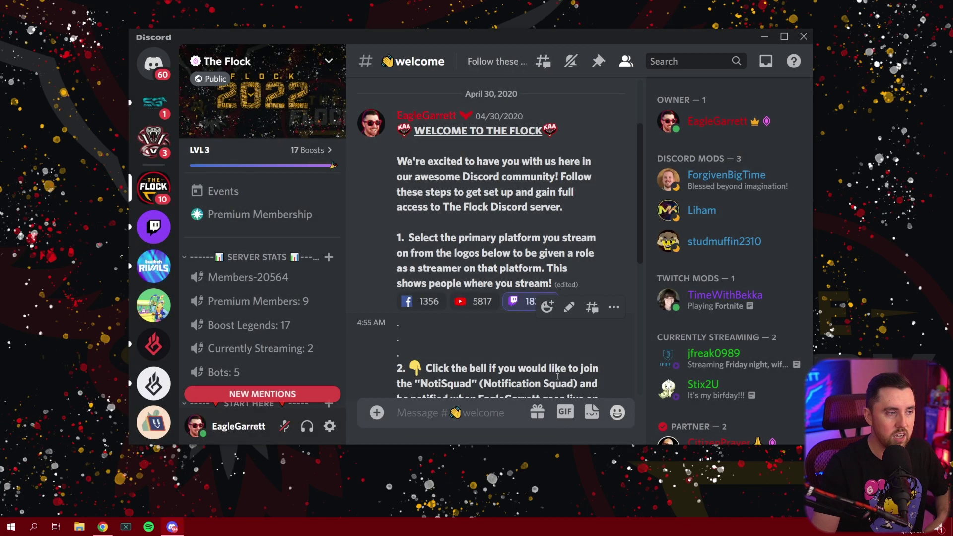
left_click(329, 63)
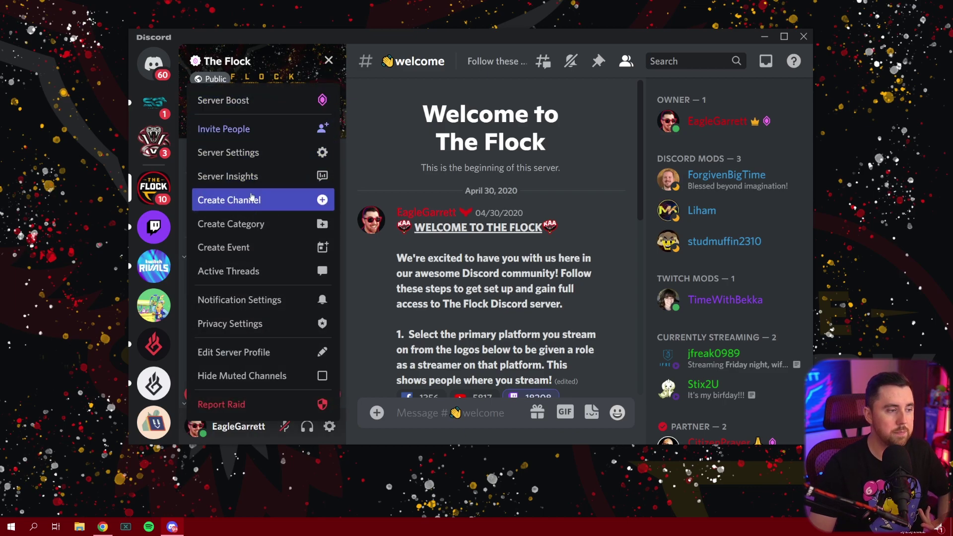
left_click(280, 322)
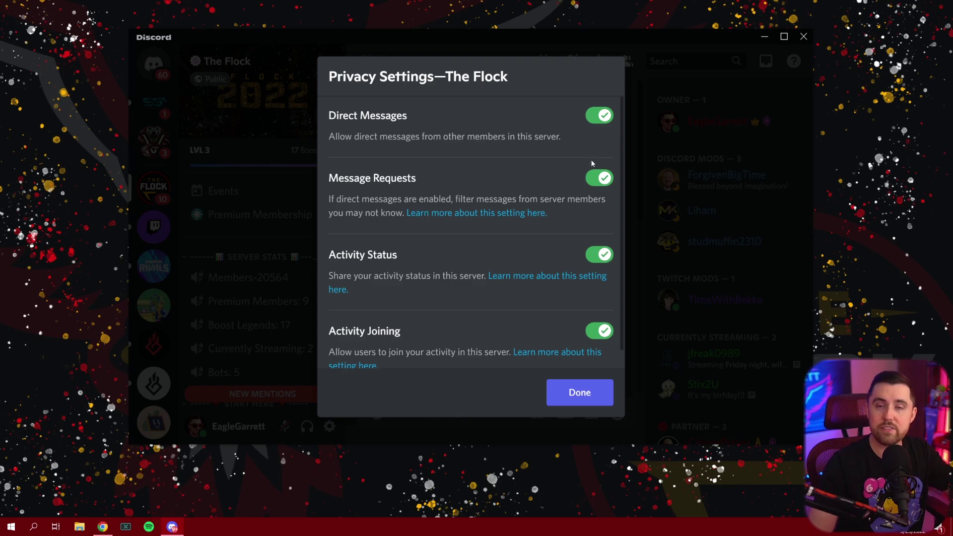
left_click(576, 392)
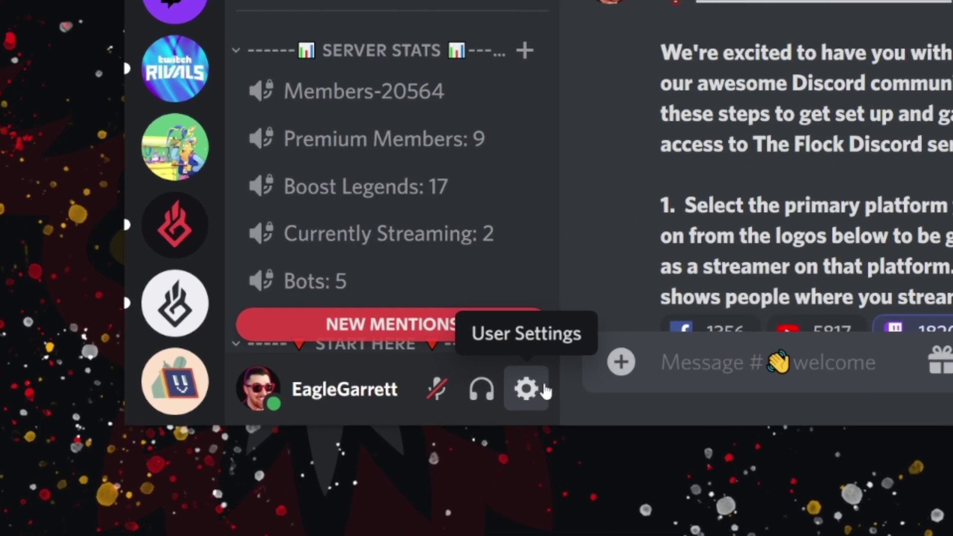
Check the account's Privacy & Safety defaults for direct messages and message requests from server members, and leave the user settings.
left_click(544, 390)
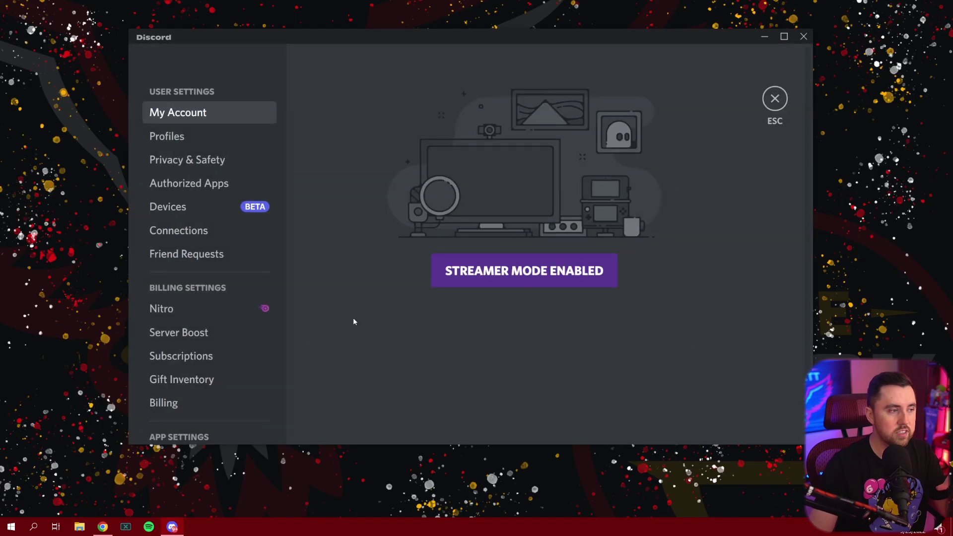
left_click(155, 164)
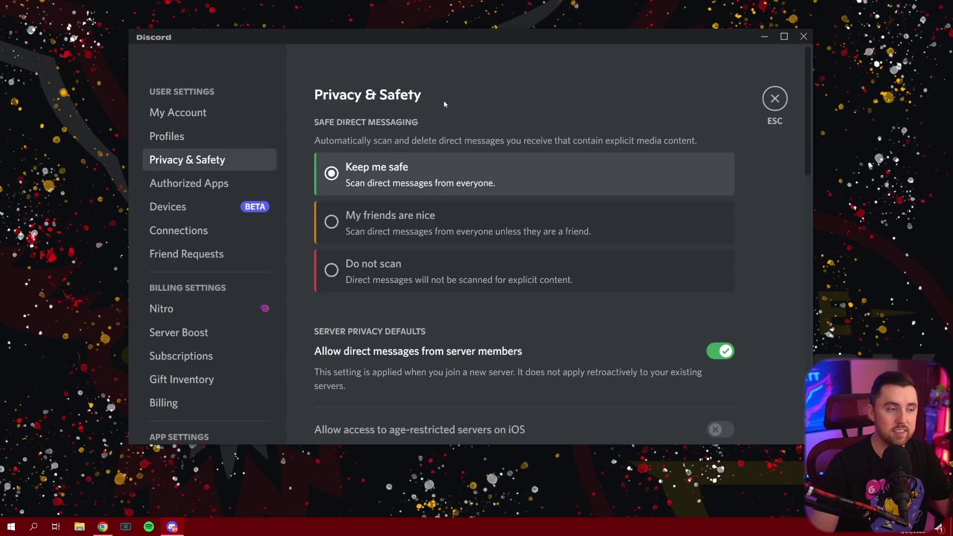
scroll(450, 125, "down", 1)
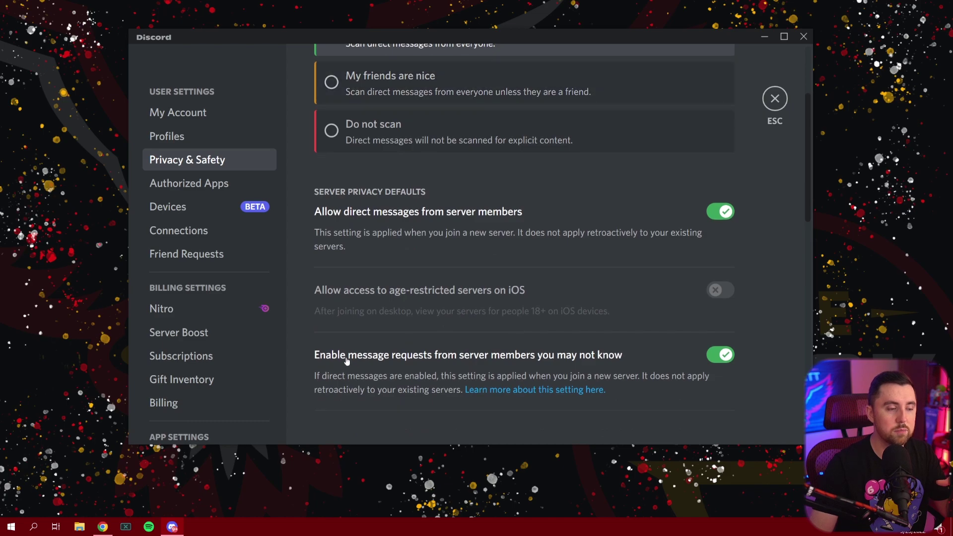
scroll(392, 341, "down", 1)
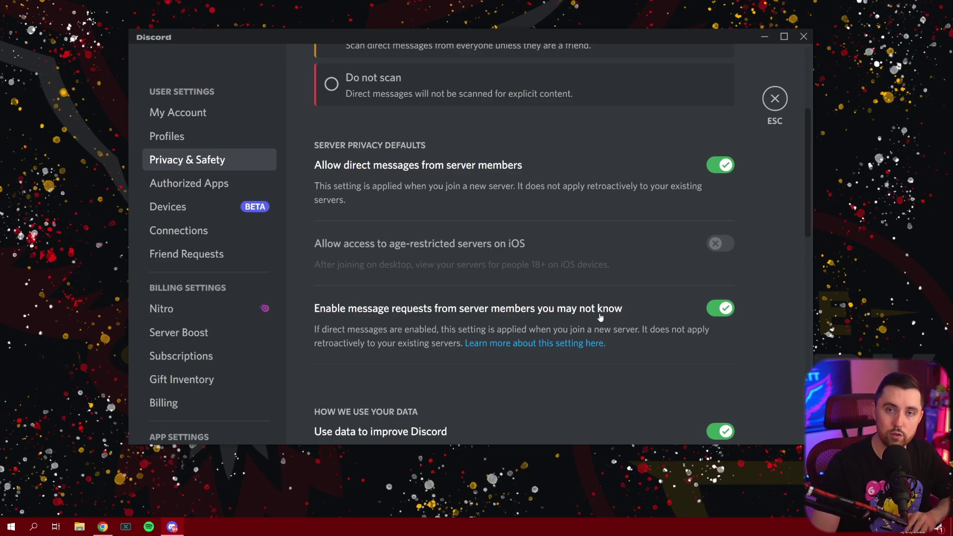
key("Escape")
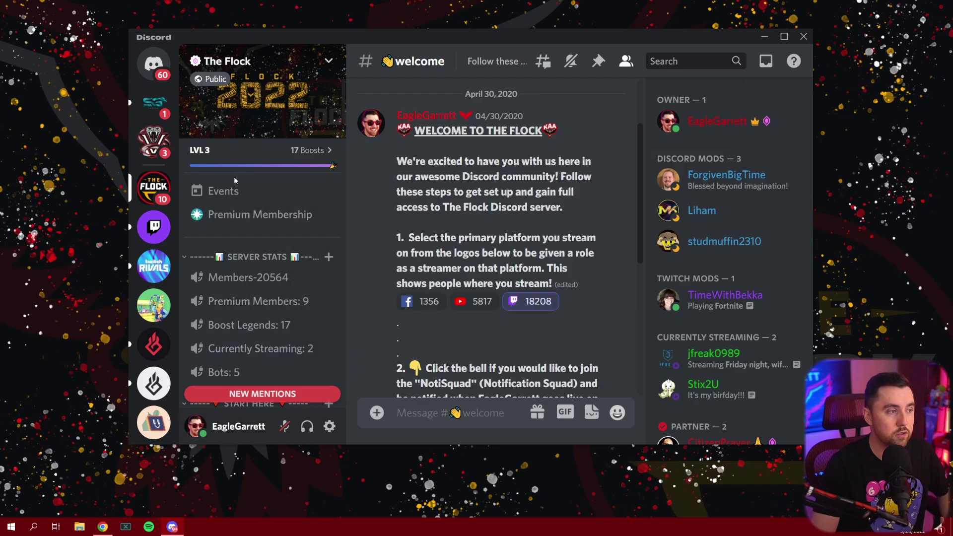
Check the direct messages area for pending requests, and re-examine the Message Requests option in The Flock's privacy settings.
mouse_move(298, 169)
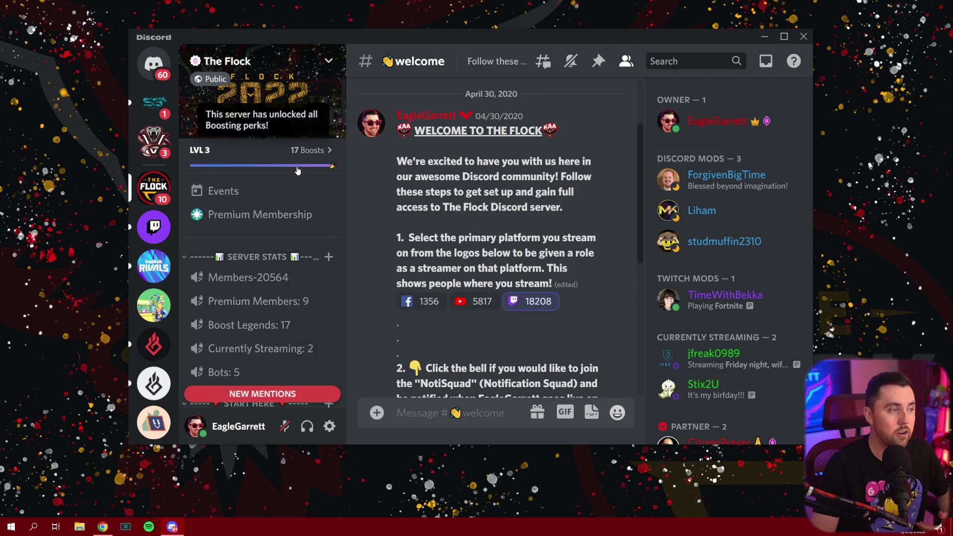
left_click(154, 60)
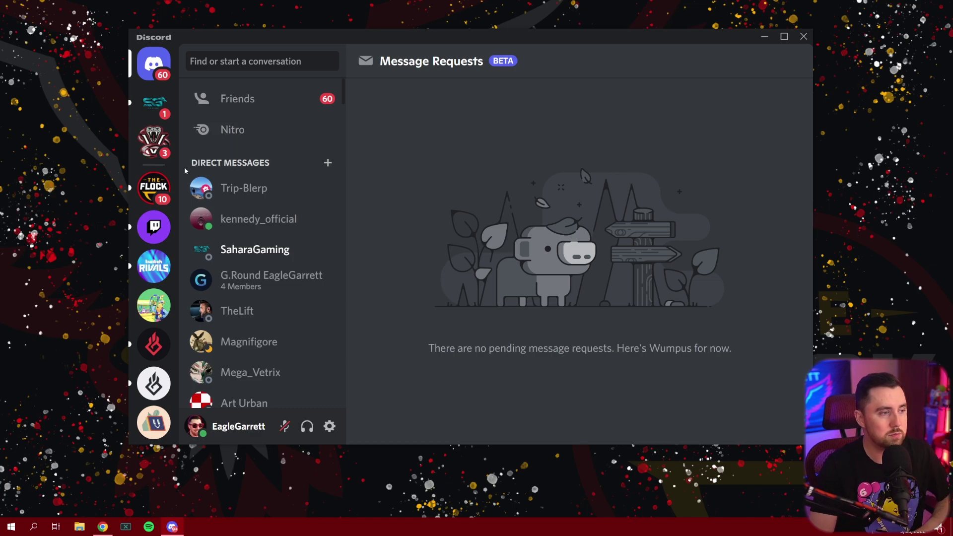
left_click(164, 186)
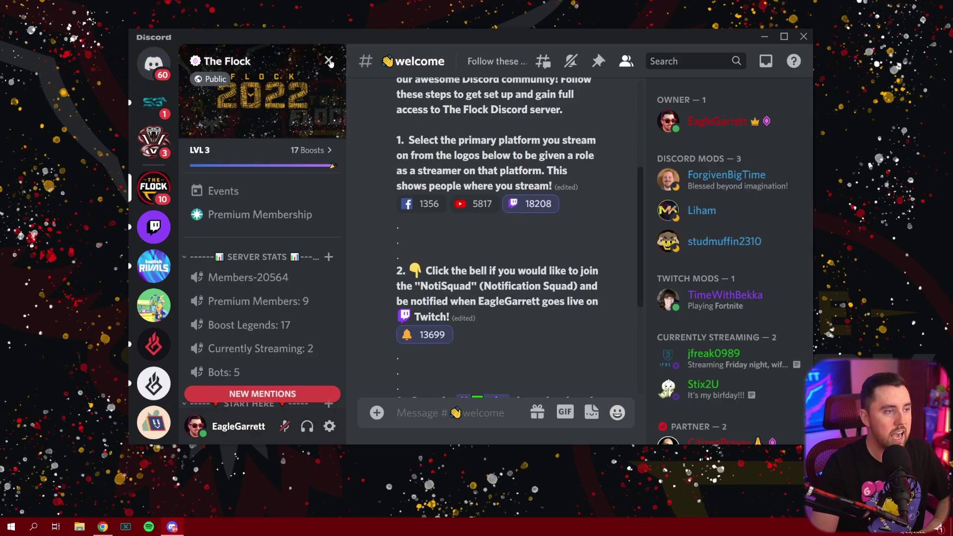
left_click(328, 60)
left_click(229, 323)
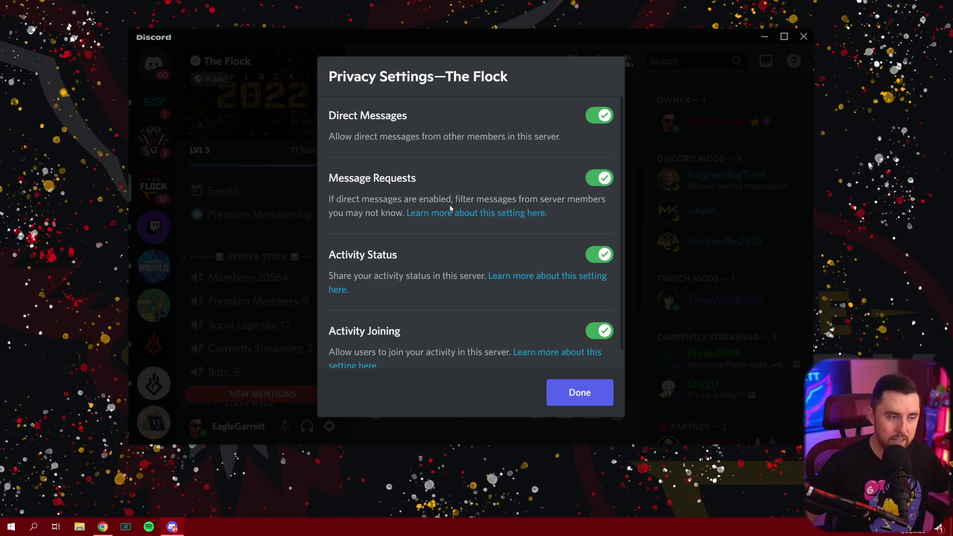
left_click(579, 392)
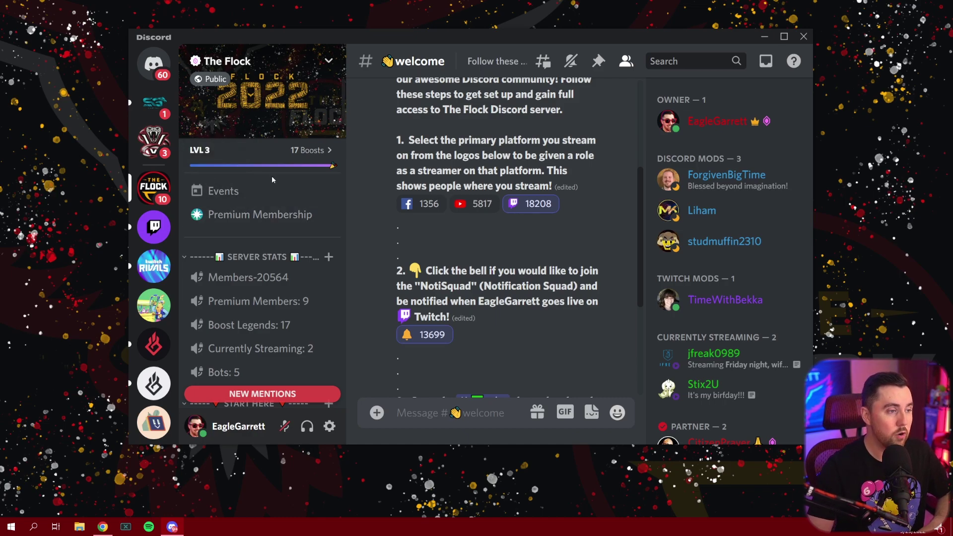
mouse_move(243, 174)
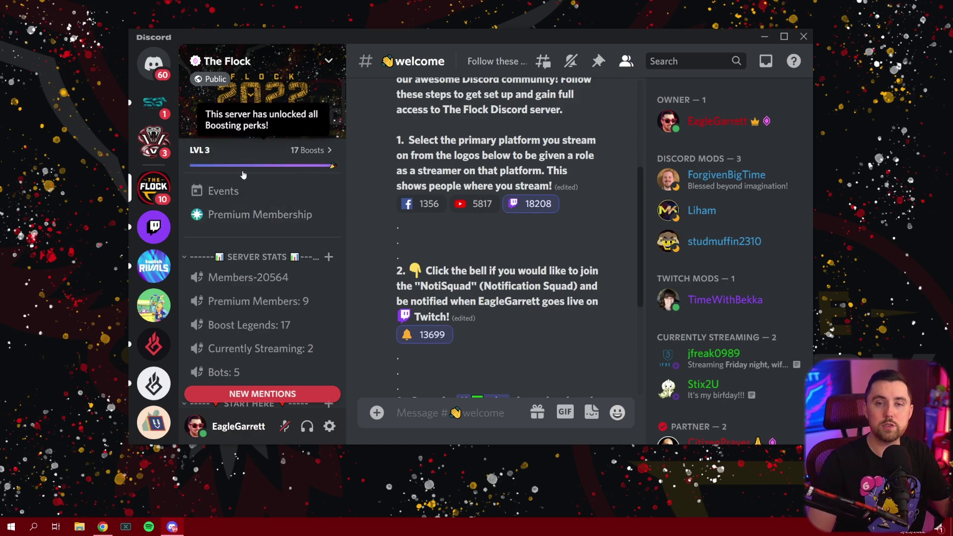